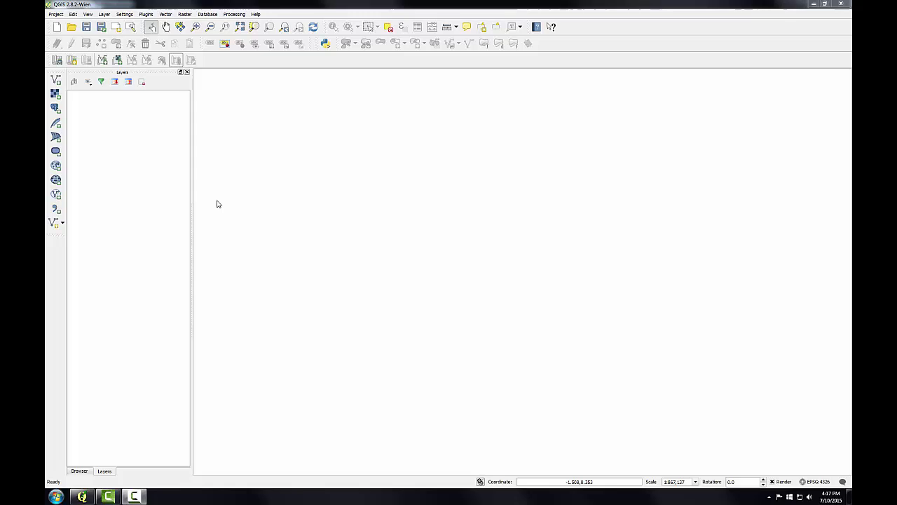
# Open GRASS mapset user1 in location Lab3Data, using the Lab 3 Data folder as the database.
pyautogui.click(57, 60)
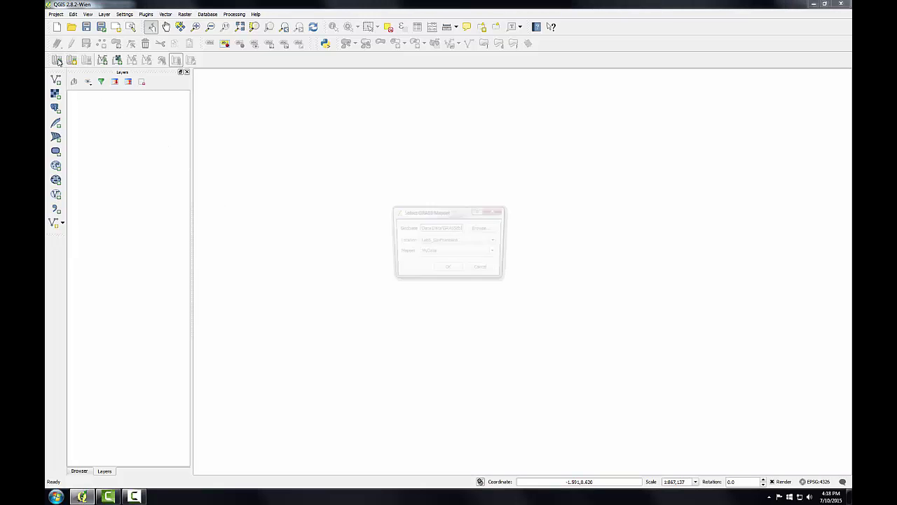
pyautogui.click(490, 230)
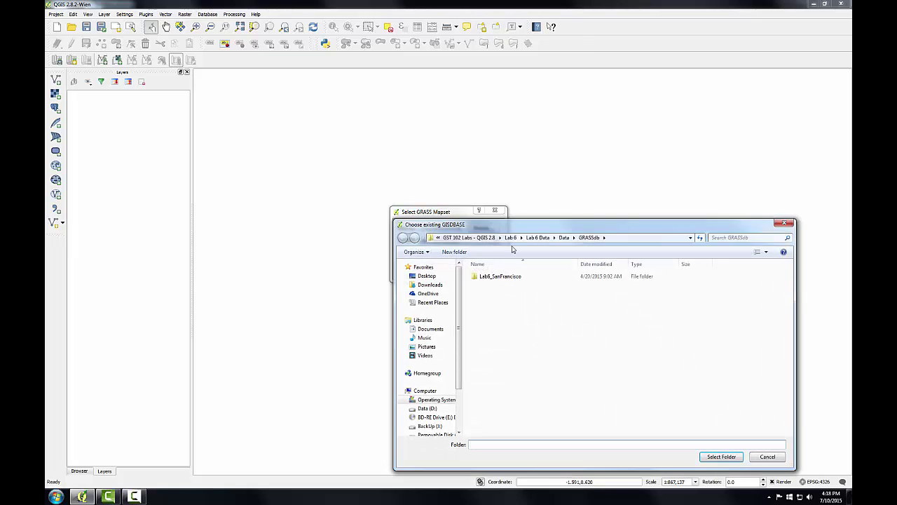
pyautogui.doubleClick(486, 276)
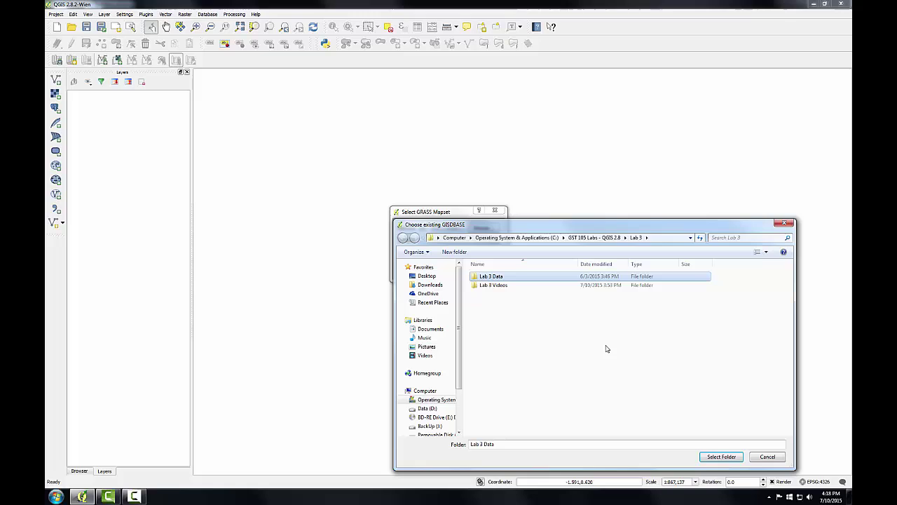
pyautogui.click(709, 456)
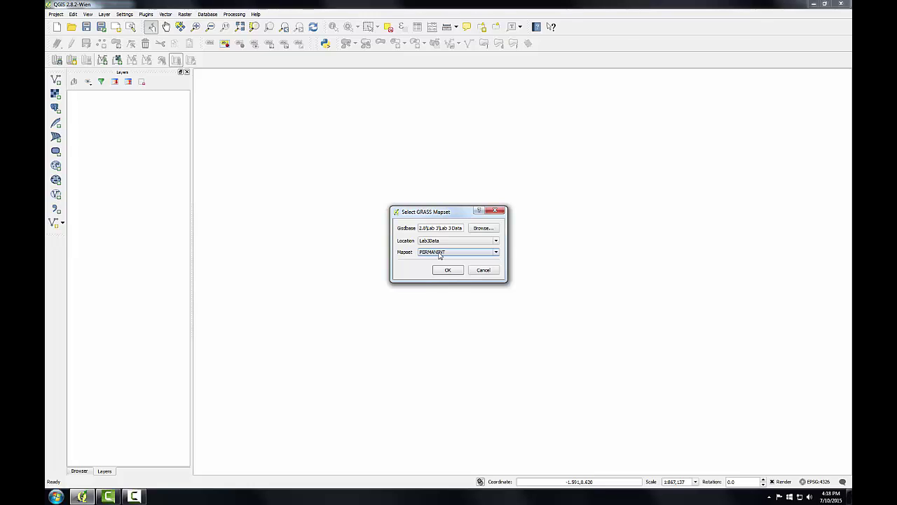
pyautogui.click(440, 253)
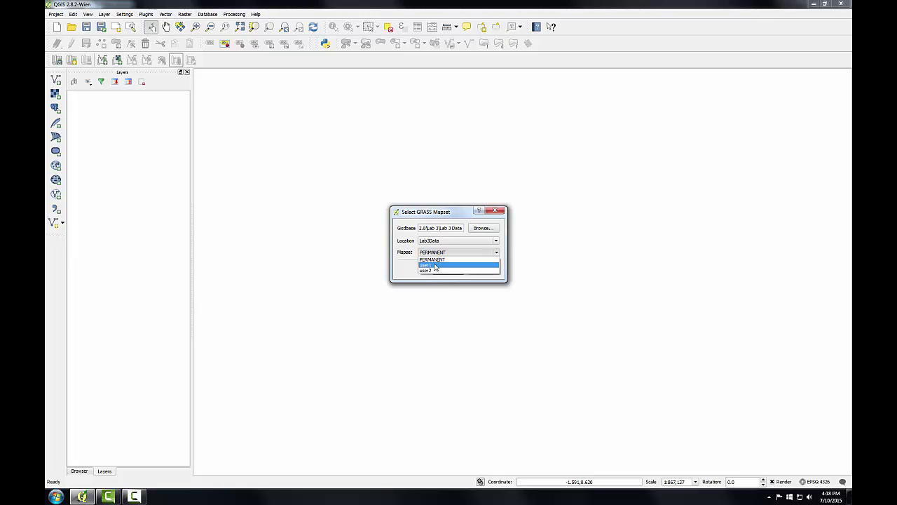
pyautogui.click(435, 266)
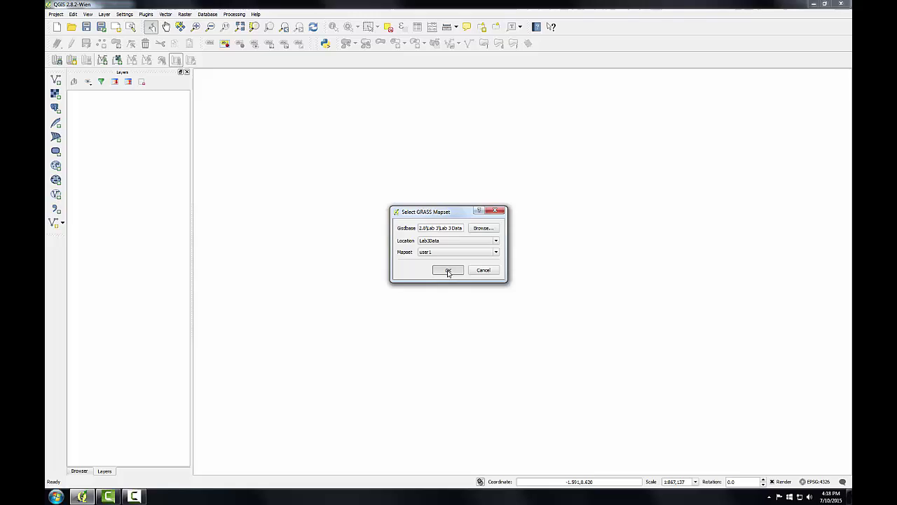
pyautogui.click(448, 272)
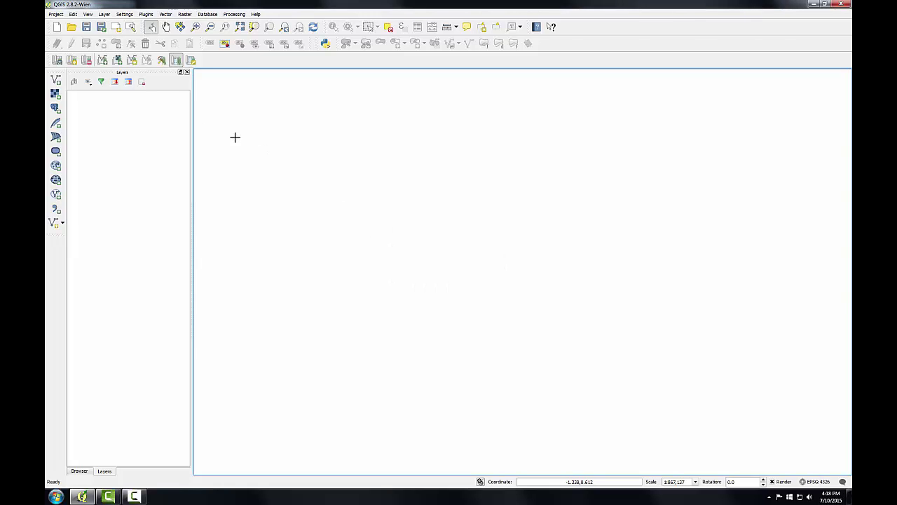
# Add GRASS raster layers tm_sacsub1, tm_sacsub2 and tm_sacsub3 to the map.
pyautogui.click(117, 60)
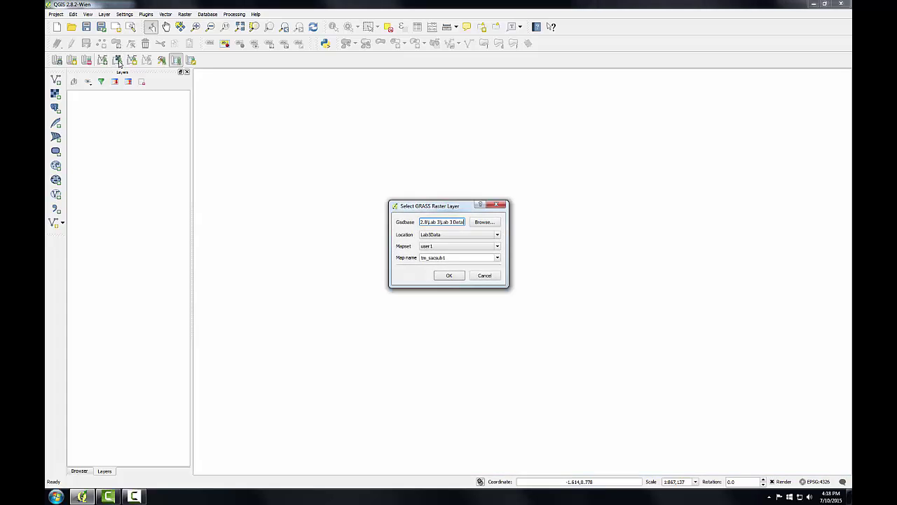
pyautogui.click(497, 258)
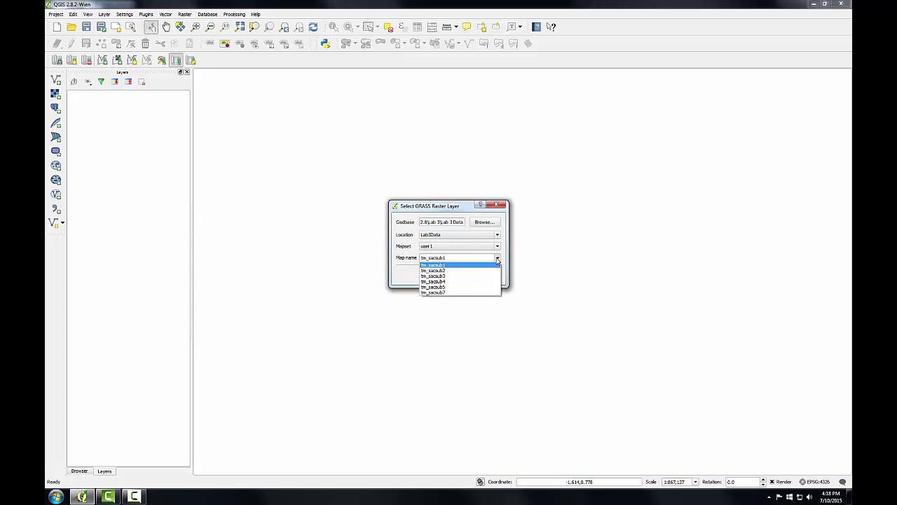
pyautogui.click(455, 265)
pyautogui.click(449, 277)
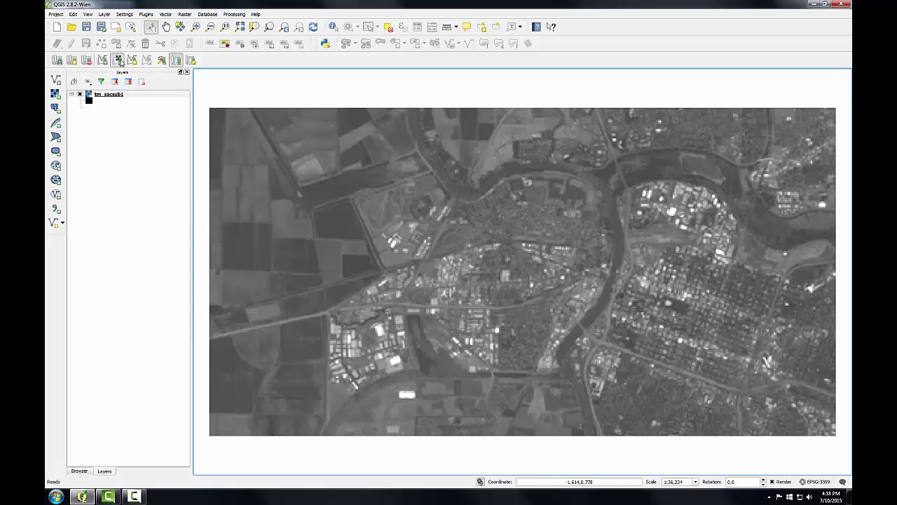
pyautogui.click(119, 61)
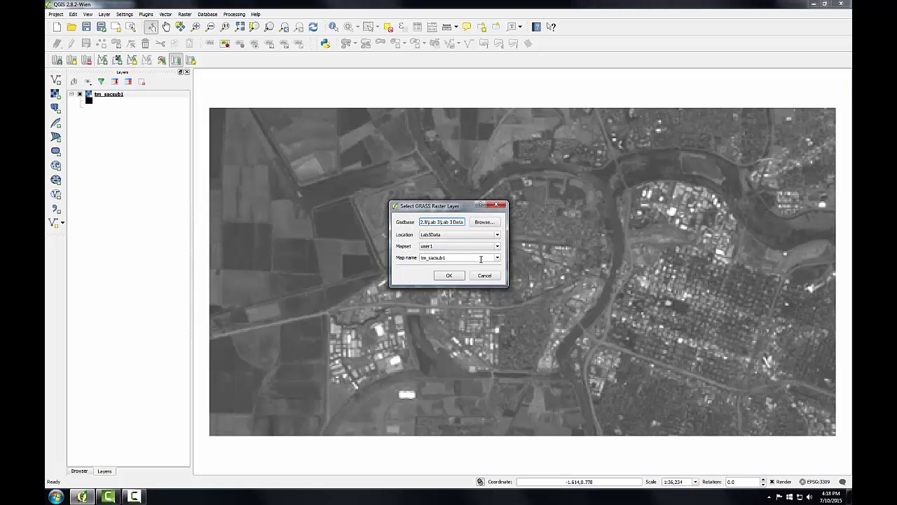
pyautogui.click(497, 258)
pyautogui.click(470, 272)
pyautogui.click(449, 276)
pyautogui.click(118, 60)
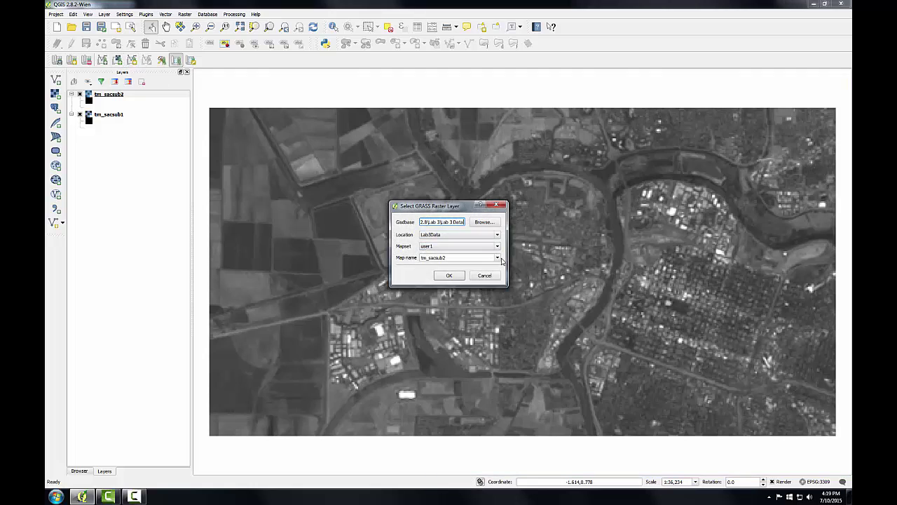
pyautogui.click(497, 258)
pyautogui.click(470, 278)
pyautogui.click(446, 276)
# Add GRASS raster layers tm_sacsub4, tm_sacsub5 and tm_sacsub7 to the map.
pyautogui.click(118, 61)
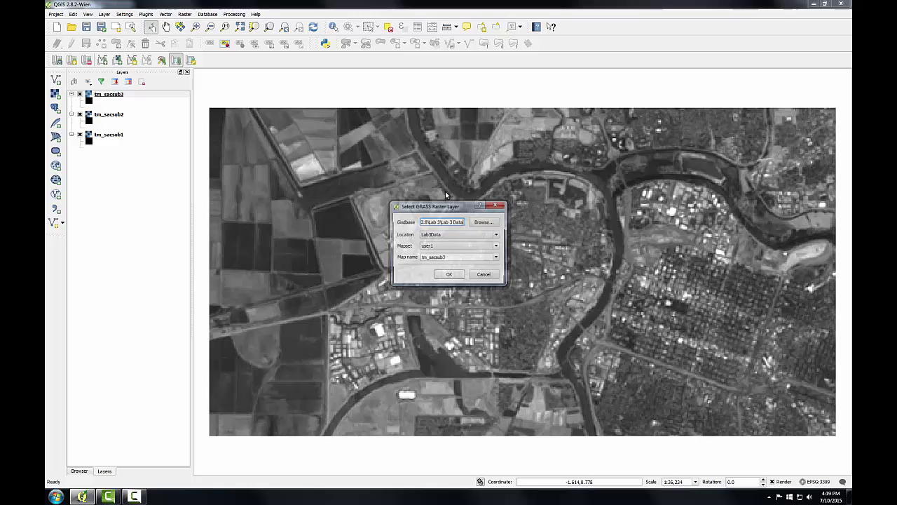
pyautogui.click(494, 258)
pyautogui.click(442, 280)
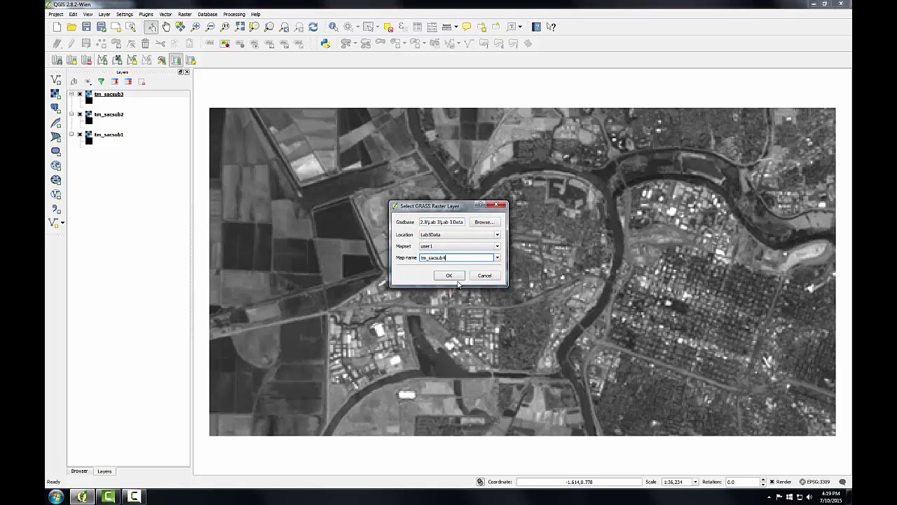
pyautogui.click(446, 277)
pyautogui.click(119, 61)
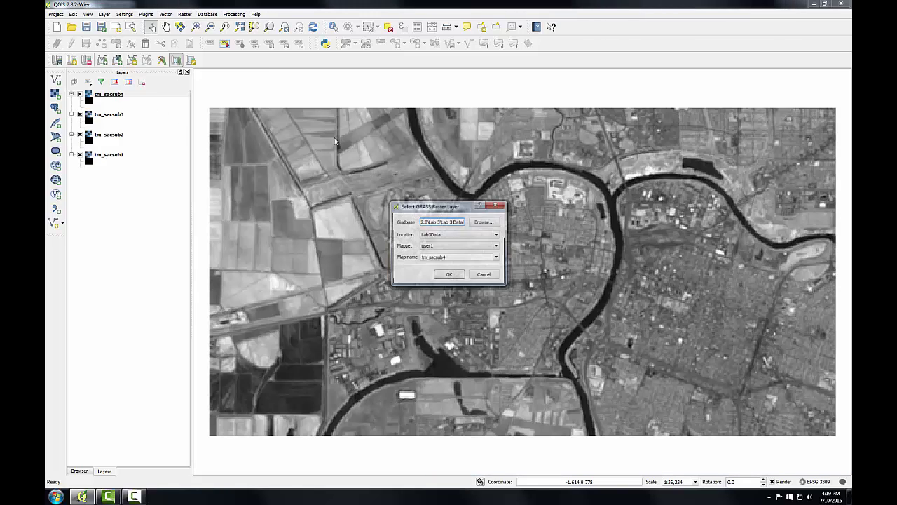
pyautogui.click(496, 258)
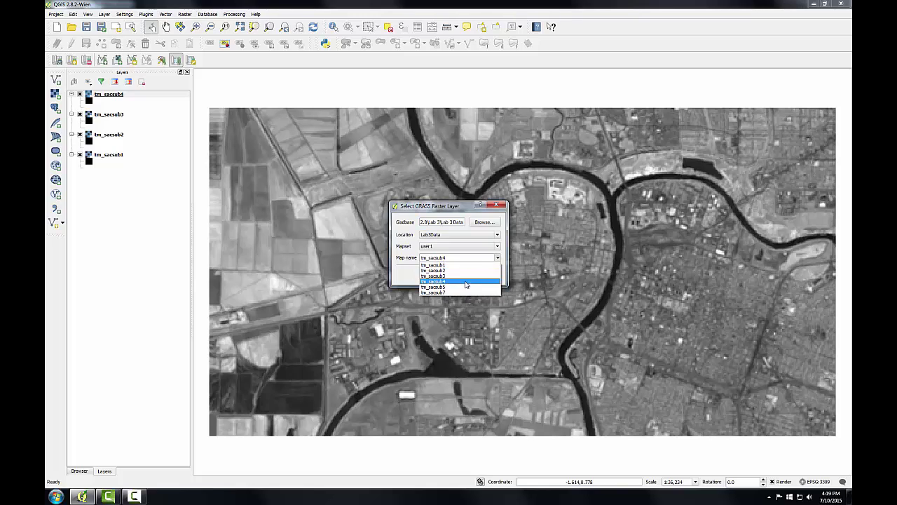
pyautogui.click(466, 290)
pyautogui.click(460, 279)
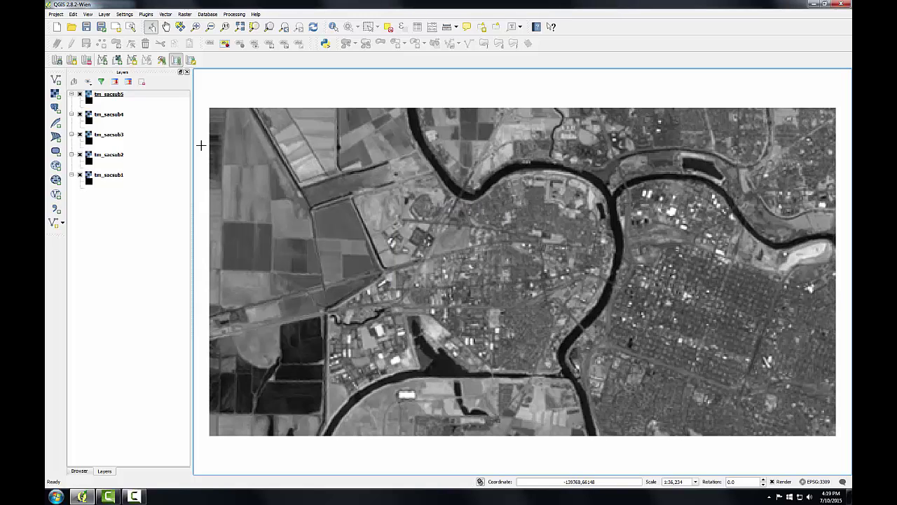
pyautogui.click(117, 60)
pyautogui.click(497, 257)
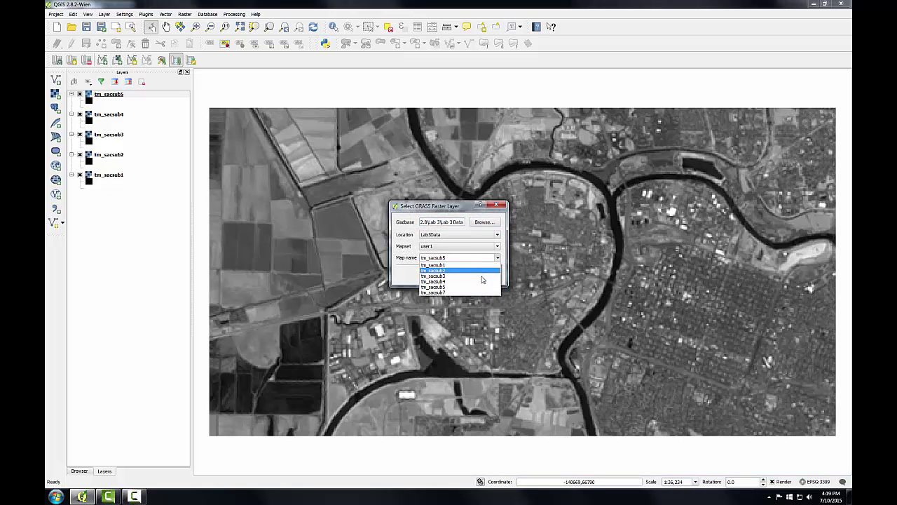
pyautogui.click(475, 293)
pyautogui.click(457, 279)
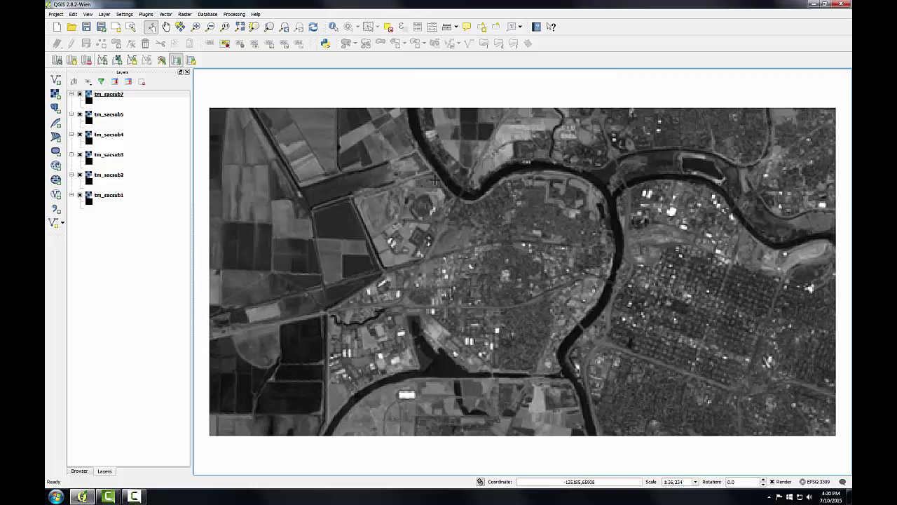
# Open r.composite from GRASS Tools Raster > Manage map colors and review its Output and Manual tabs.
pyautogui.click(161, 62)
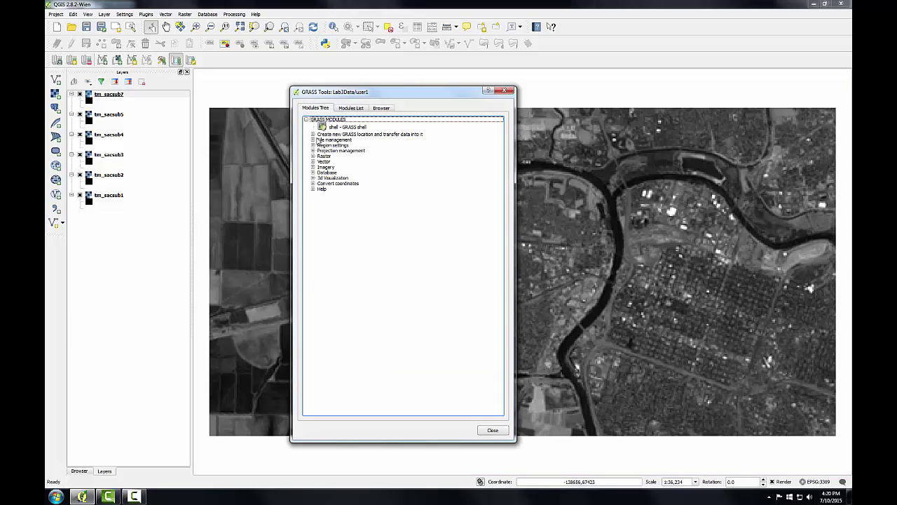
pyautogui.click(313, 156)
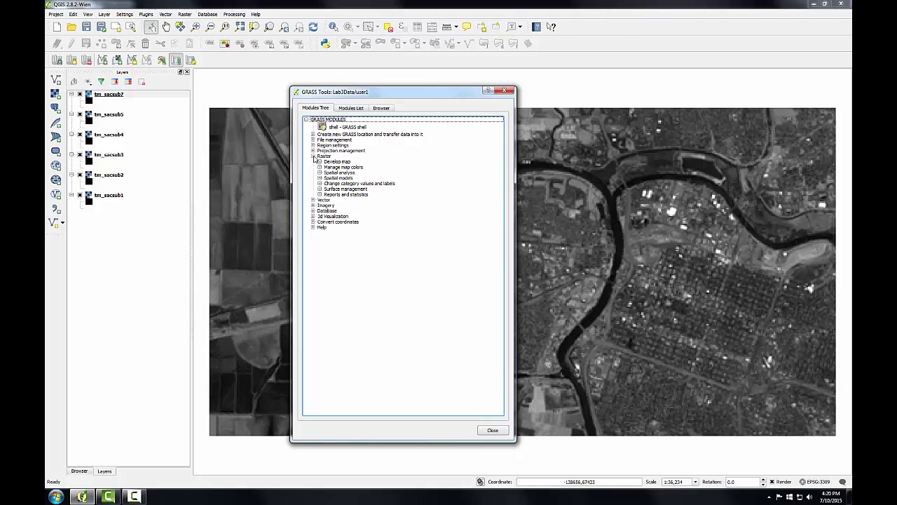
pyautogui.click(320, 167)
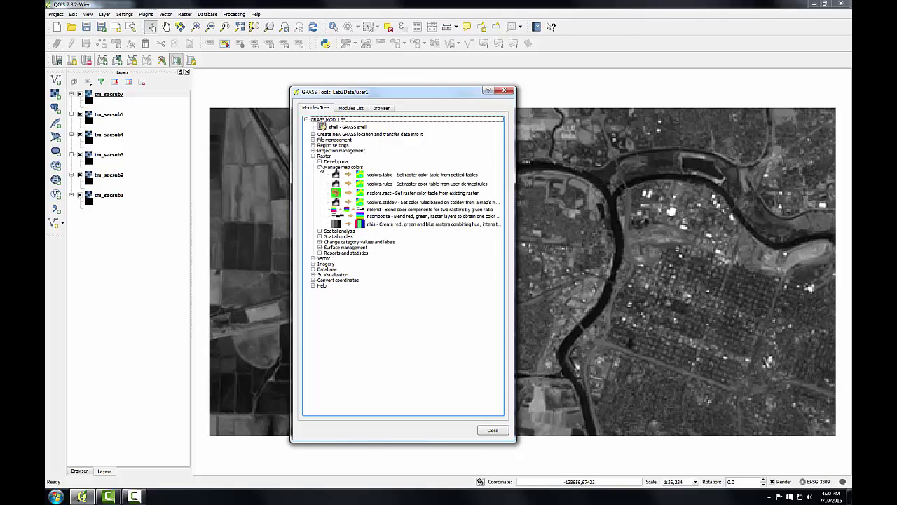
pyautogui.click(367, 216)
pyautogui.doubleClick(367, 217)
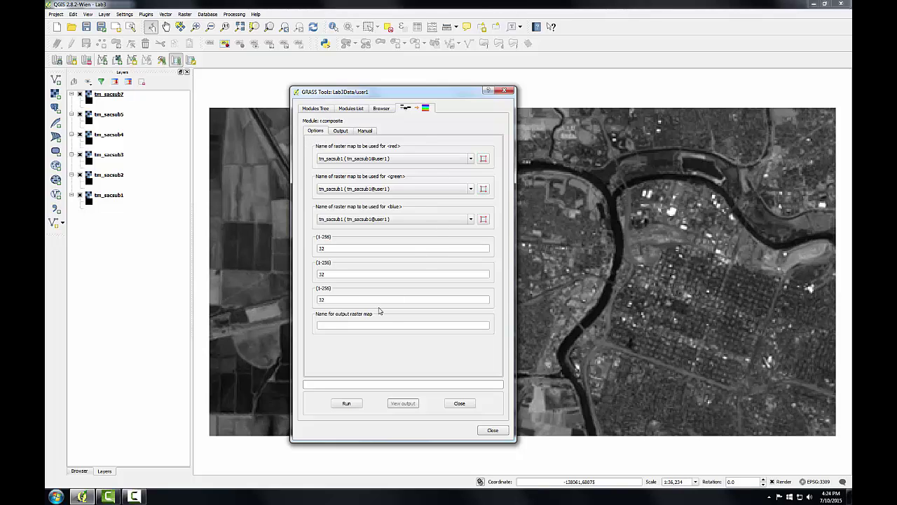
pyautogui.click(341, 133)
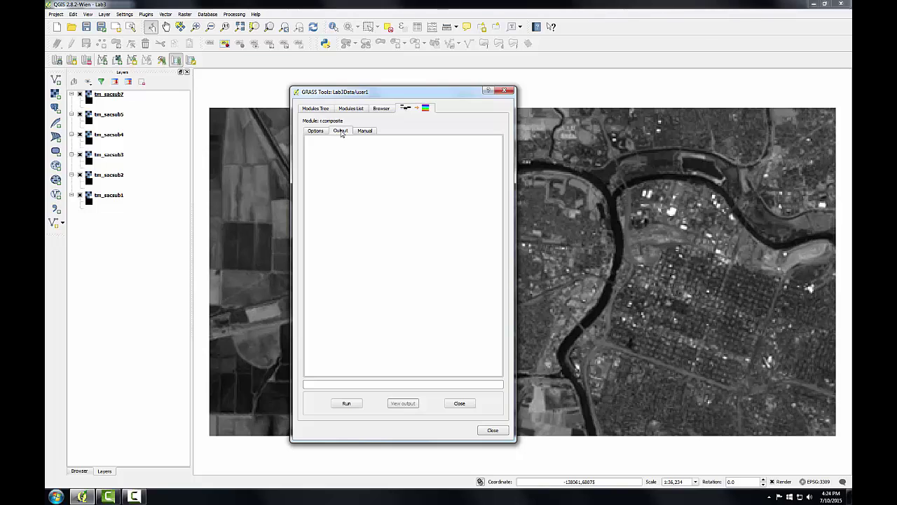
pyautogui.click(368, 133)
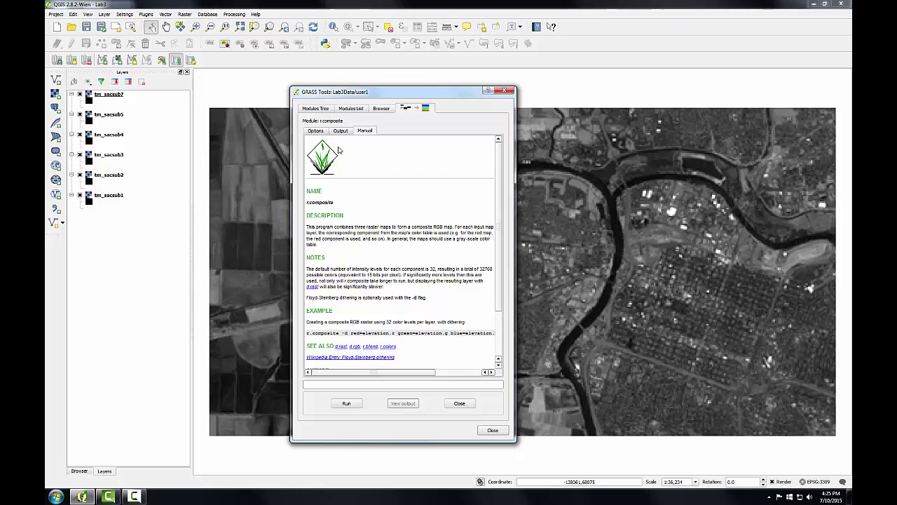
# Set red to tm_sacsub3, green to tm_sacsub2, and name the output Composite_32_TM_123.
pyautogui.click(316, 131)
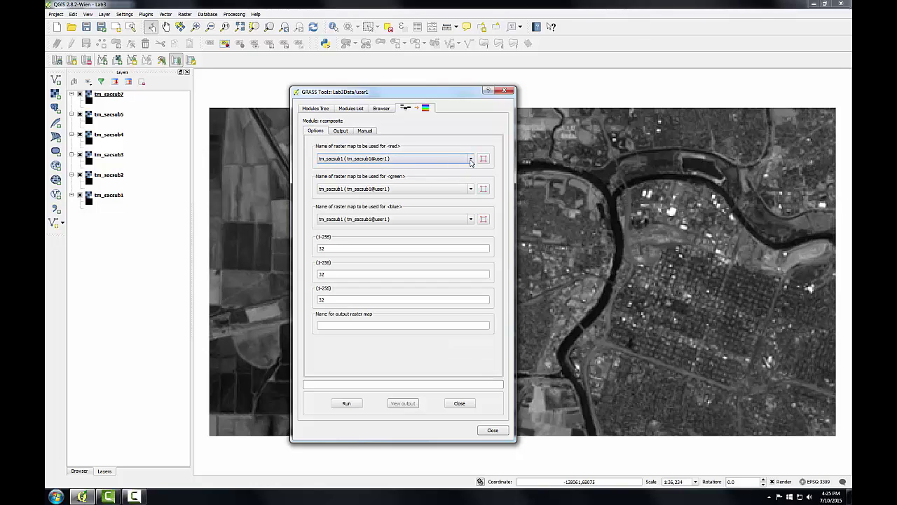
pyautogui.click(471, 158)
pyautogui.click(372, 178)
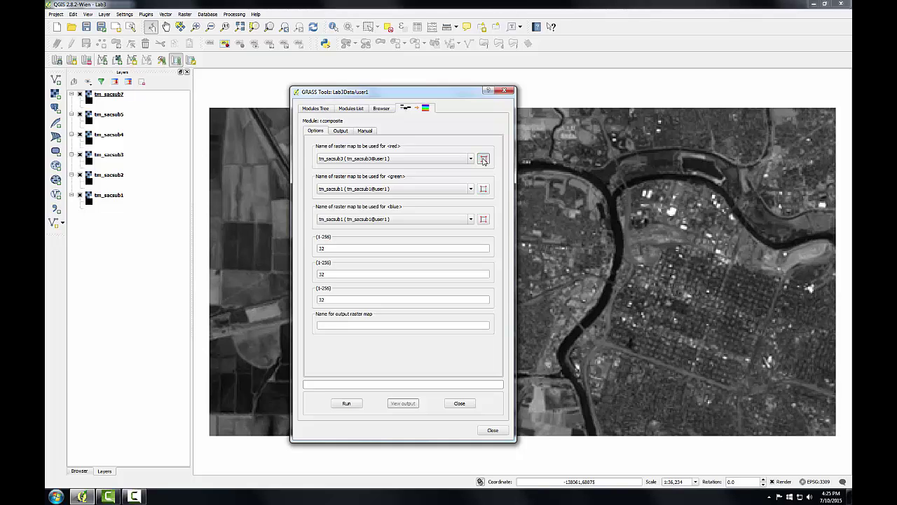
pyautogui.click(393, 188)
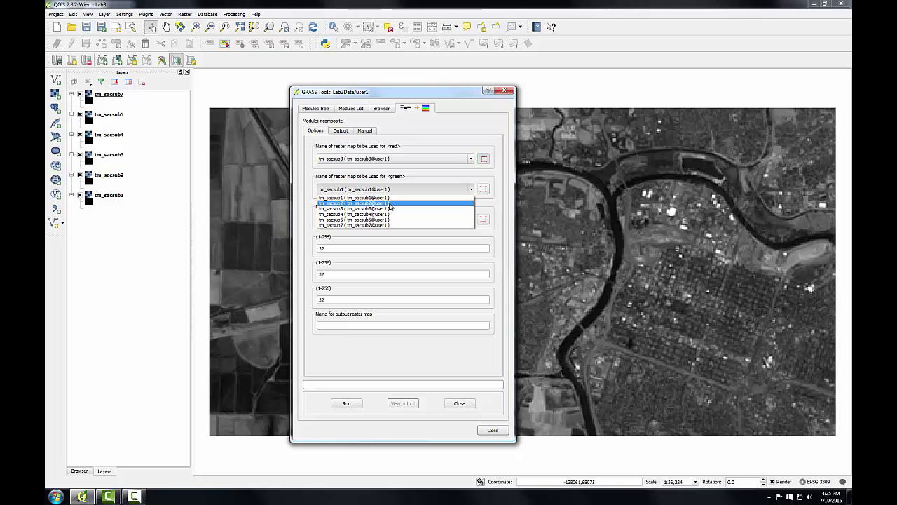
pyautogui.click(390, 204)
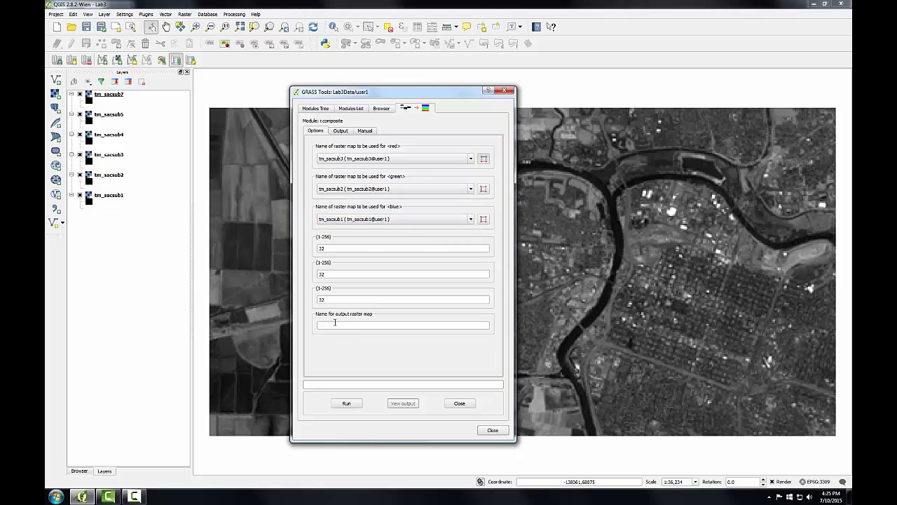
pyautogui.click(335, 324)
pyautogui.write('Comp')
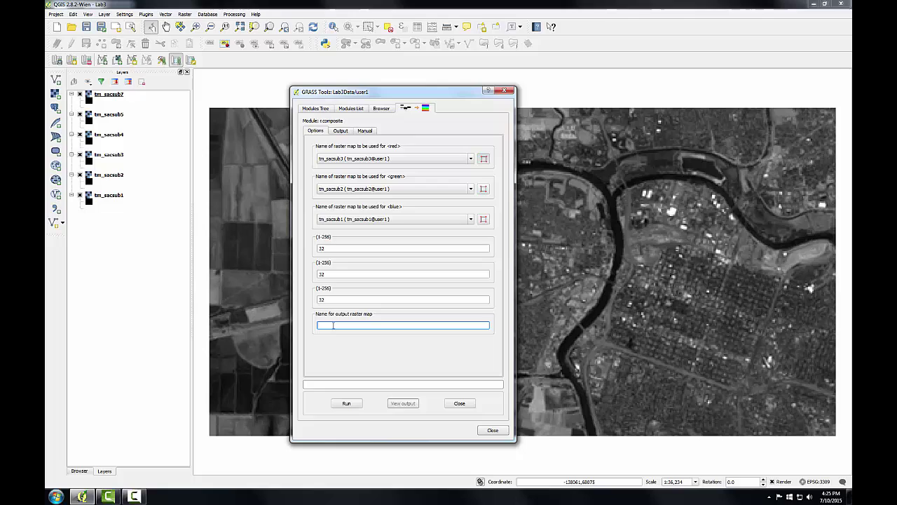
pyautogui.write('osite')
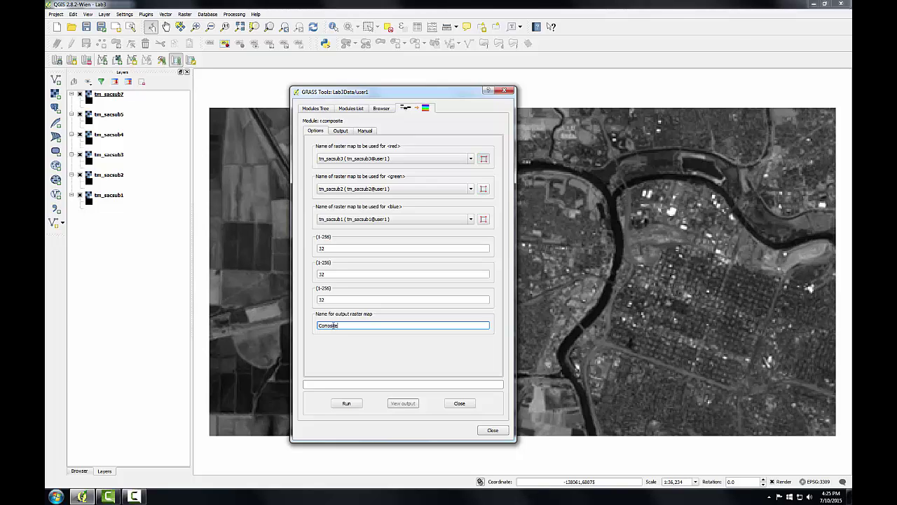
pyautogui.write('_32_TM_123')
# Run r.composite, add the resulting composite to the map, and move the GRASS window aside.
pyautogui.click(347, 403)
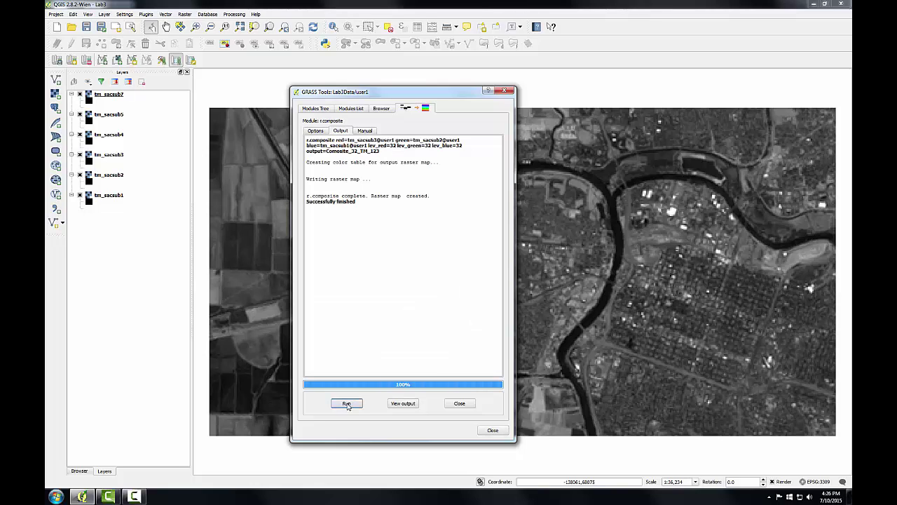
pyautogui.click(401, 406)
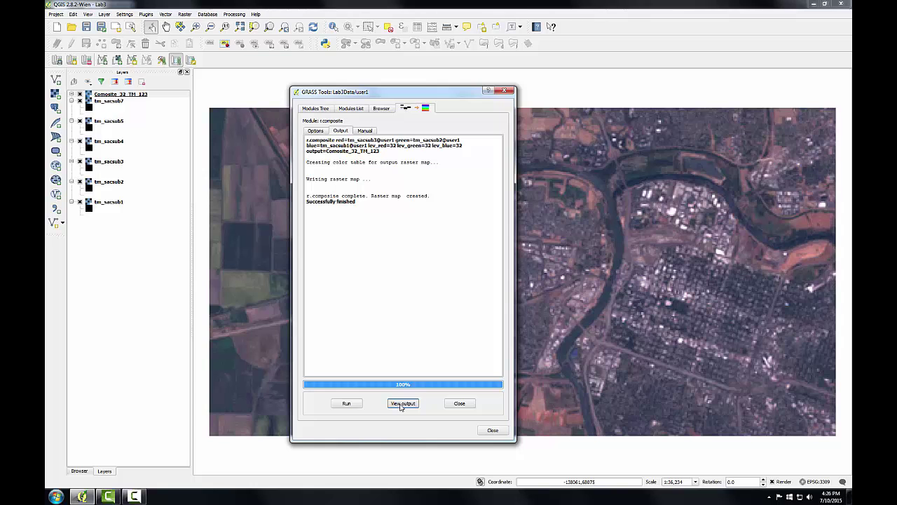
pyautogui.moveTo(444, 93); pyautogui.dragTo(737, 93)
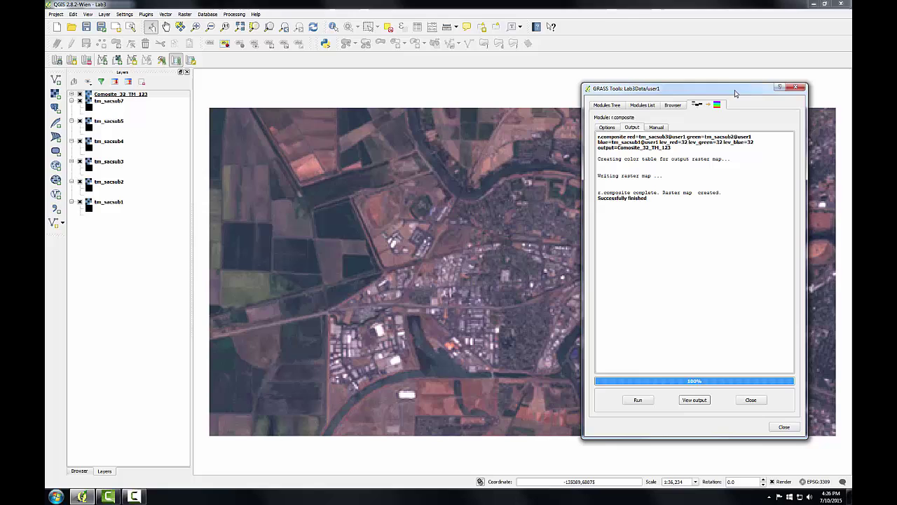
# Browse user1's rasters and view the composite's metadata: 249 rows, 476 columns, 30 m resolution.
pyautogui.click(678, 106)
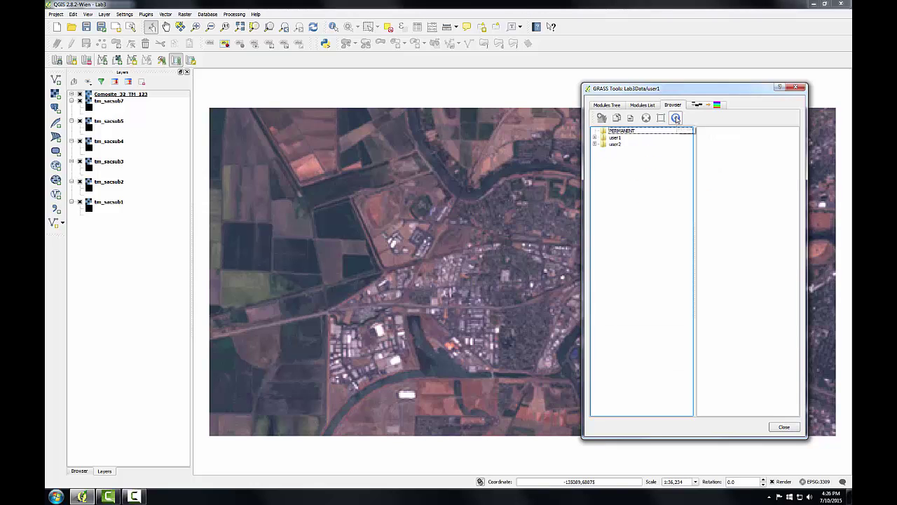
pyautogui.click(594, 138)
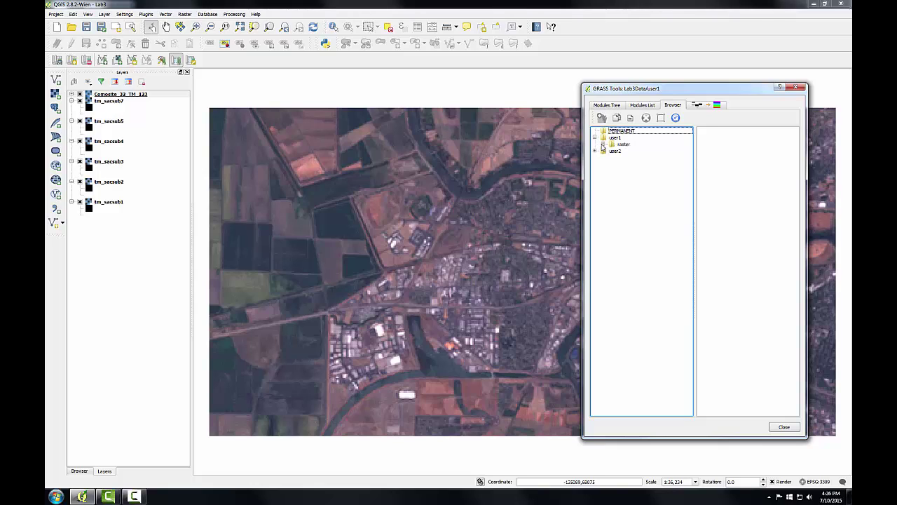
pyautogui.click(602, 144)
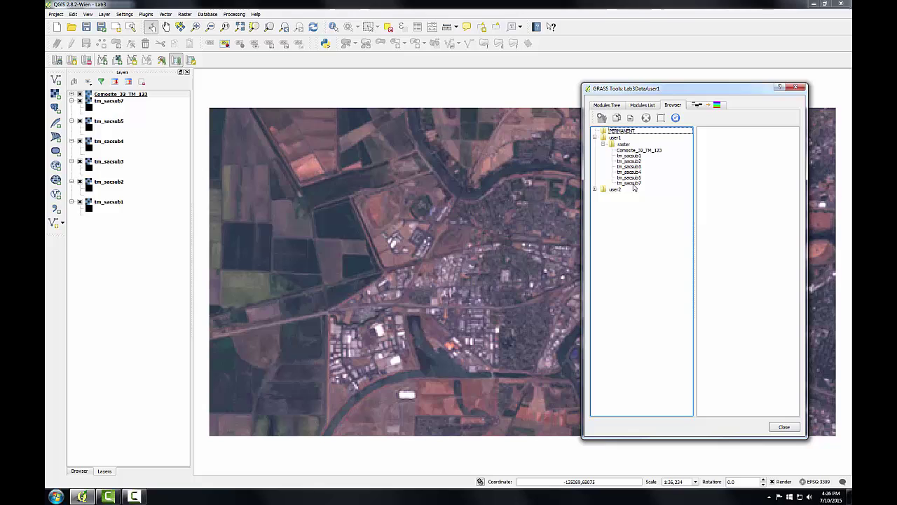
pyautogui.click(624, 151)
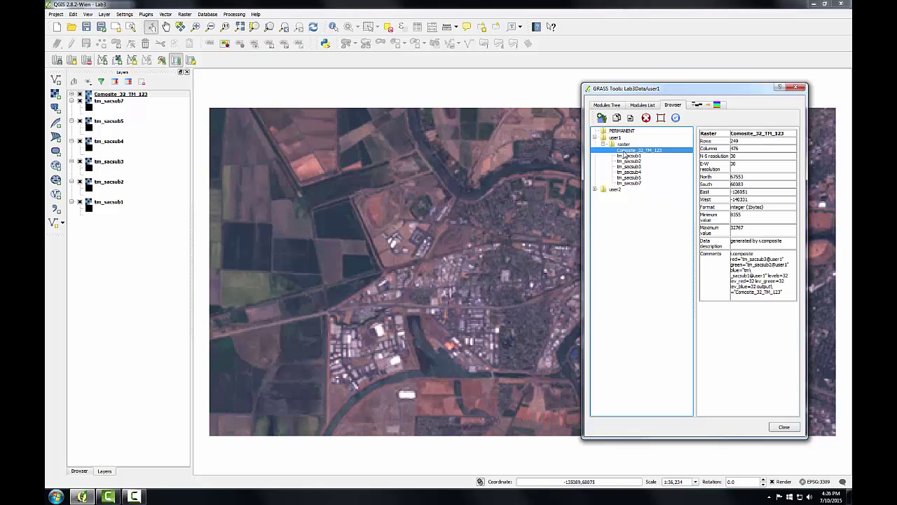